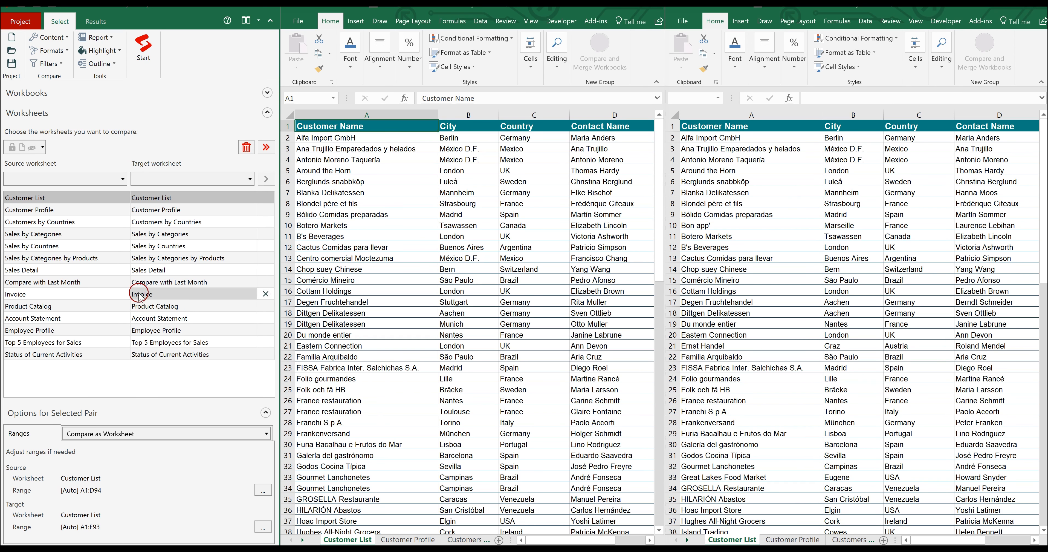
Step: Add a worksheet pair to the comparison list with Sales B as source and Sales A as target
click(125, 178)
click(124, 176)
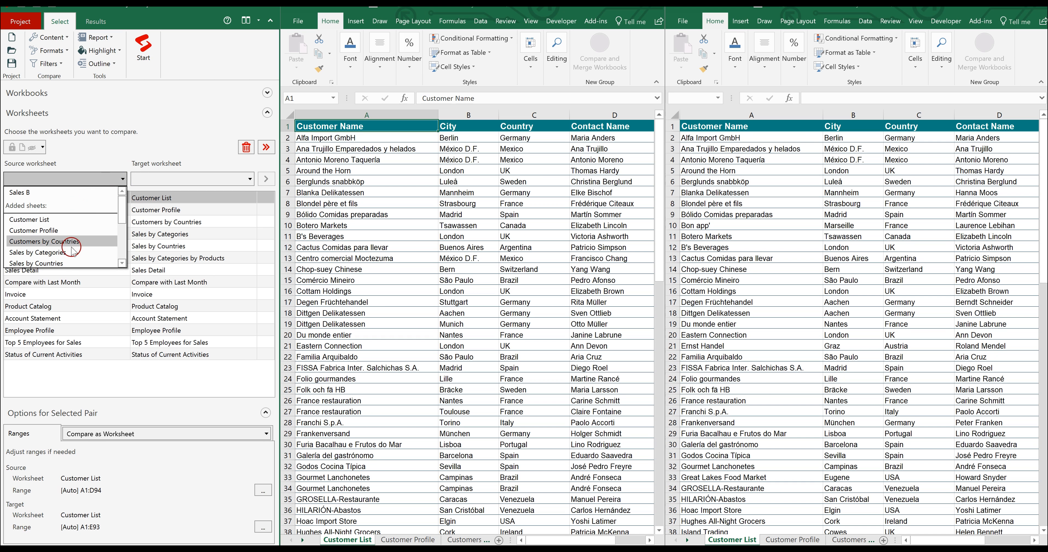
click(52, 193)
click(248, 180)
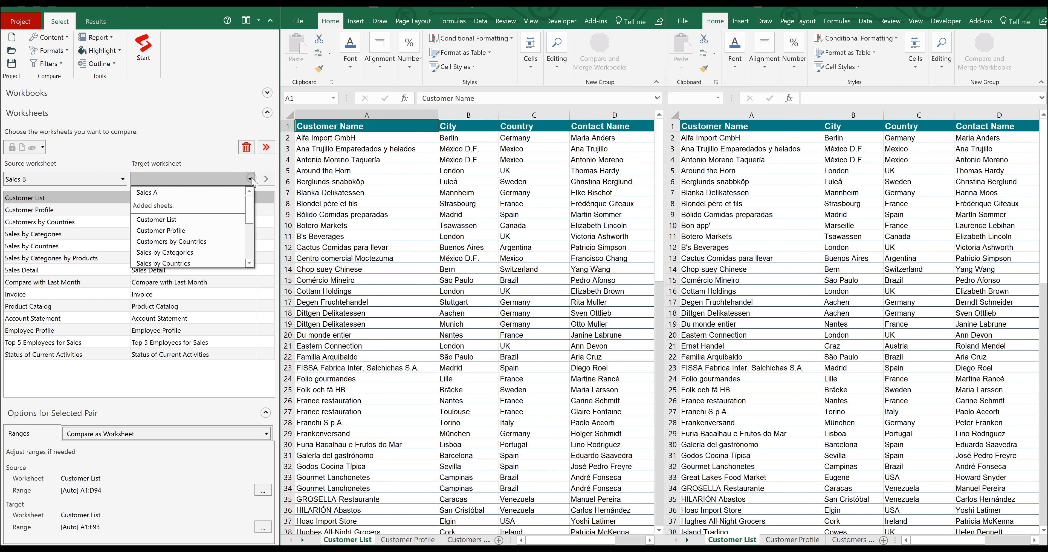
click(219, 193)
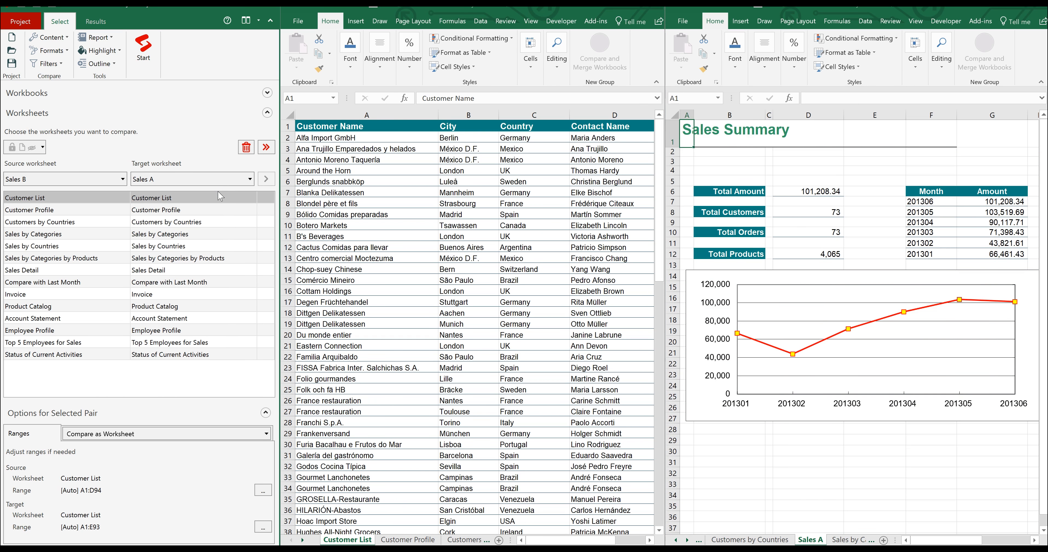
click(263, 181)
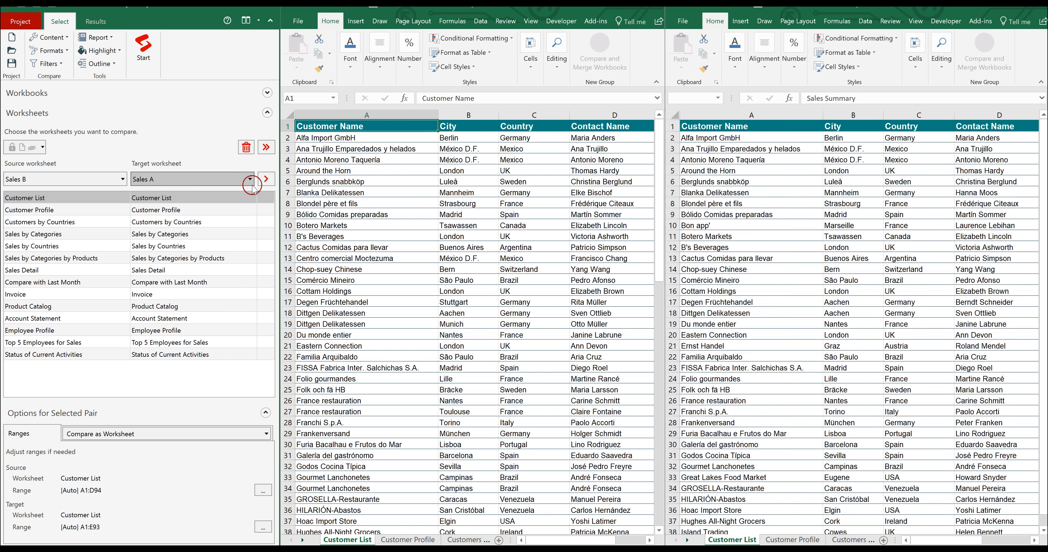
click(270, 186)
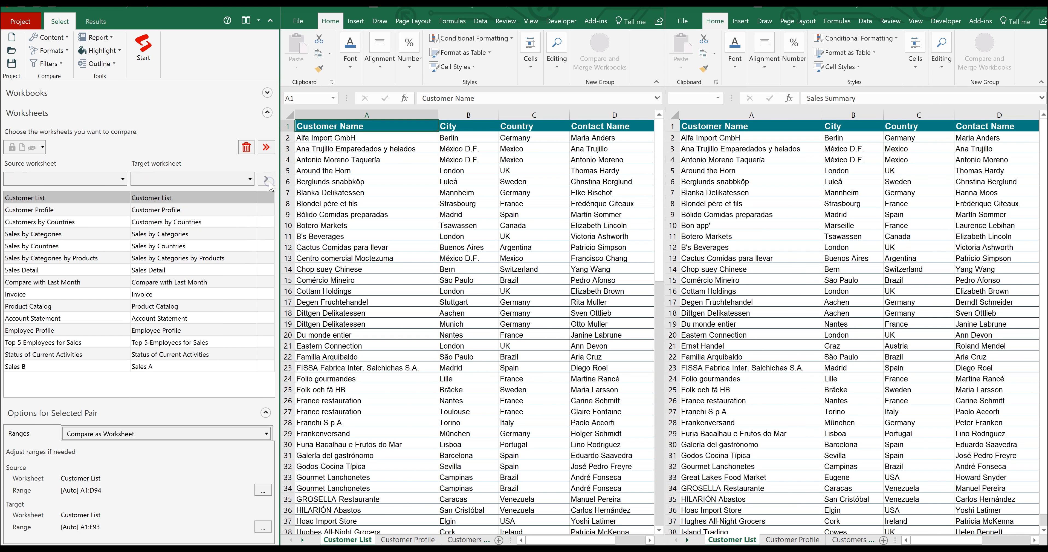
click(85, 364)
Step: Remove the Compare with Last Month, Sales Detail and Sales by Categories by Products pairs, and clear the rest of the list
click(266, 282)
click(267, 270)
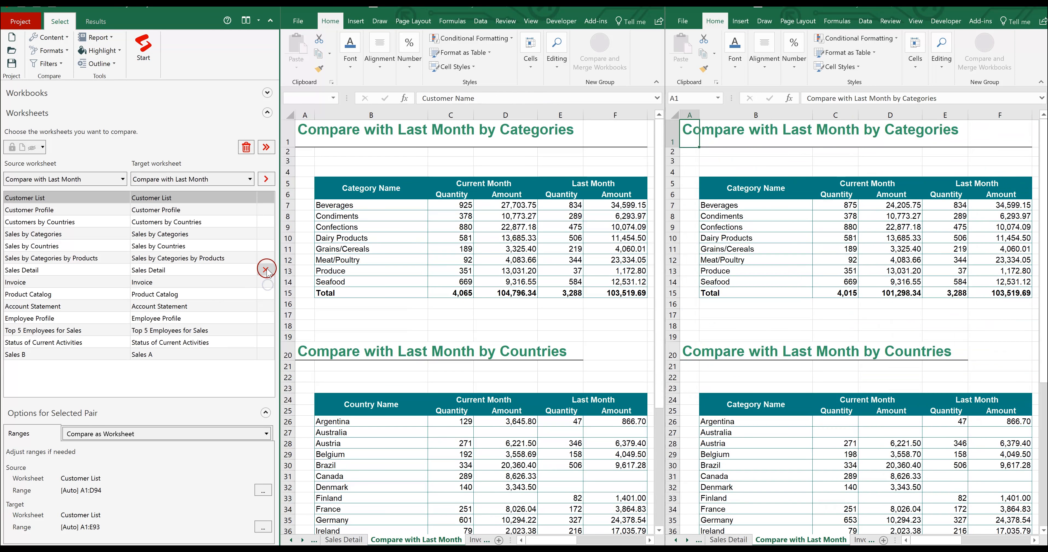
click(266, 258)
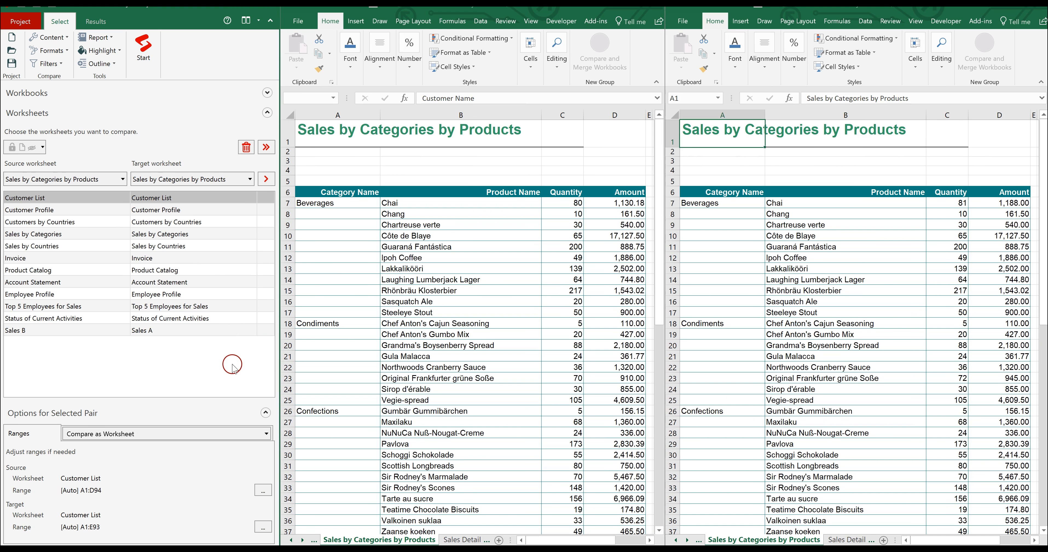
click(246, 147)
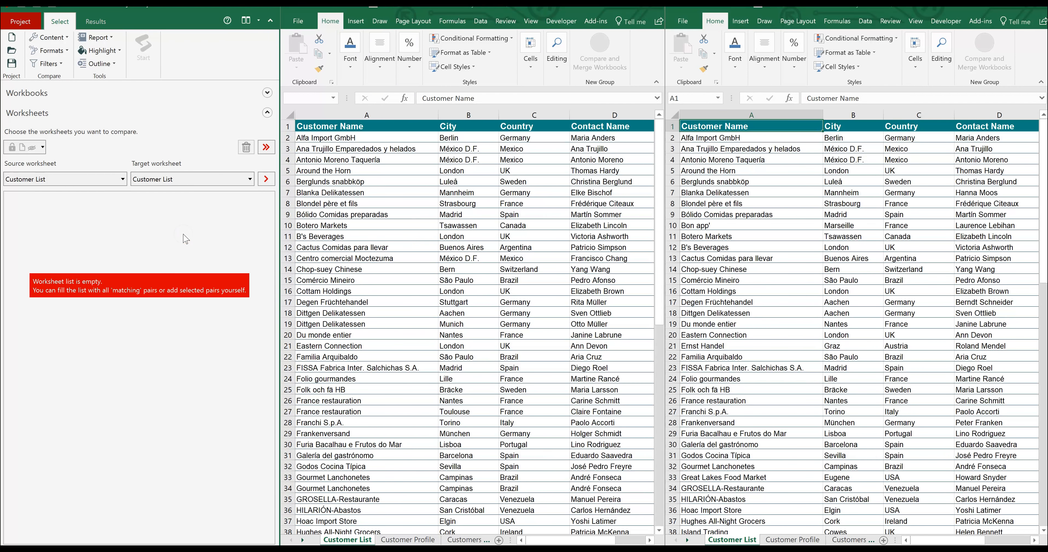
Step: Add the Customers by Countries pair to the empty list and fill it with all matching worksheet pairs
click(124, 182)
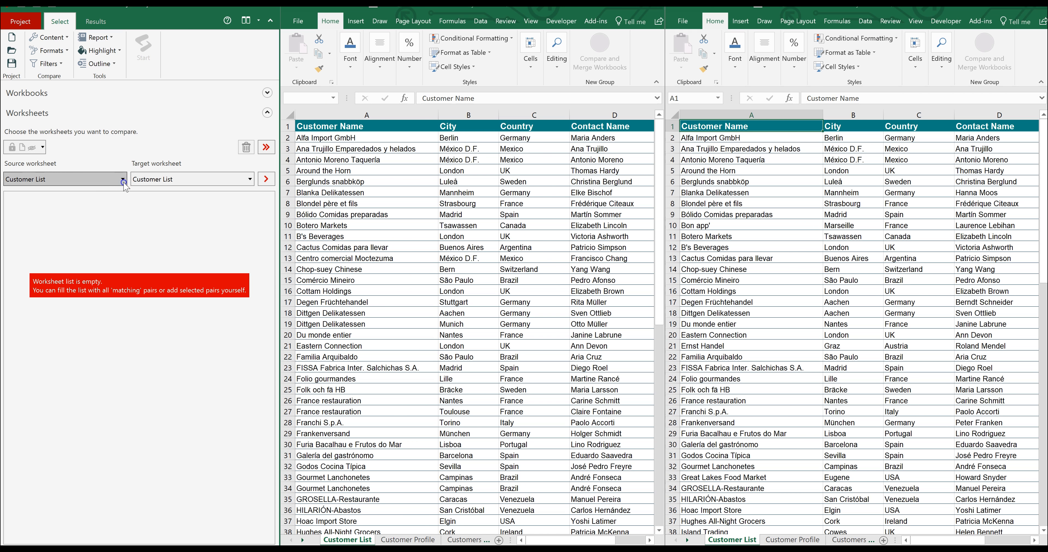
click(56, 214)
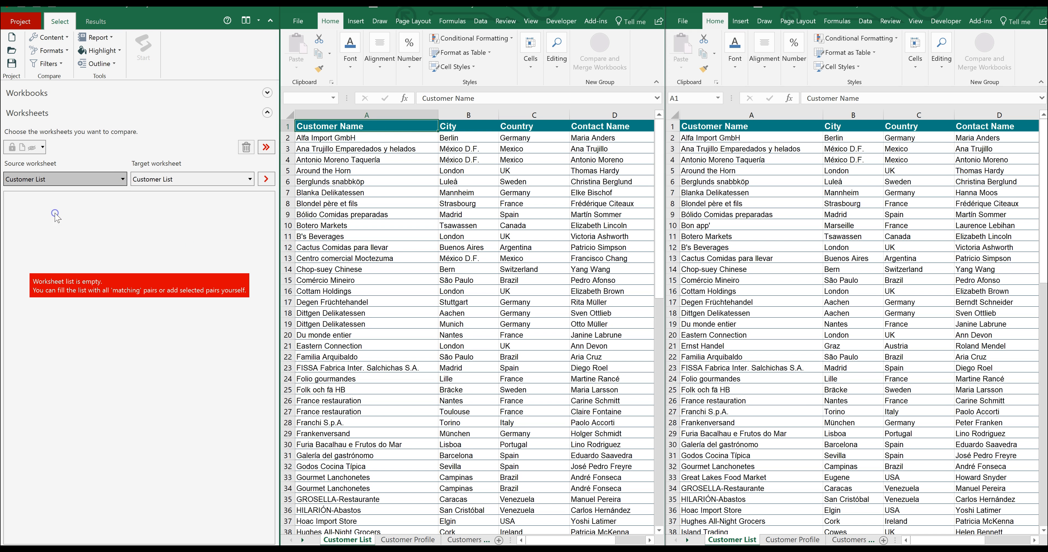
click(122, 180)
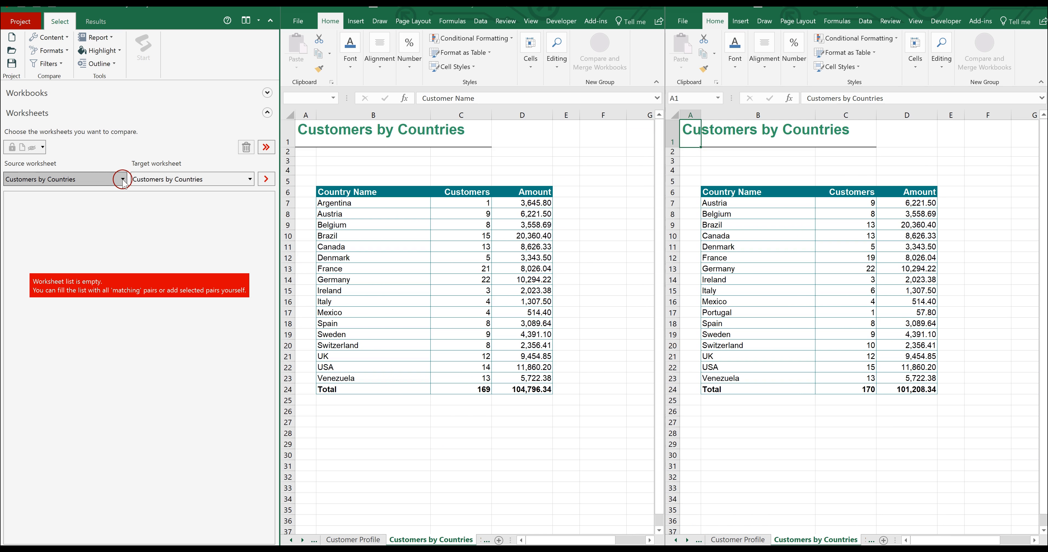
click(266, 179)
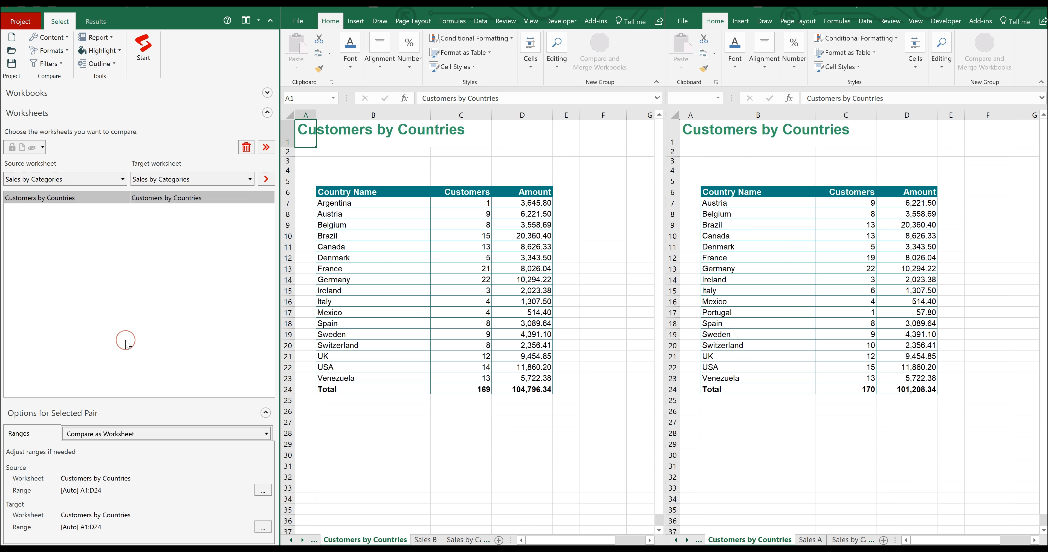
click(271, 151)
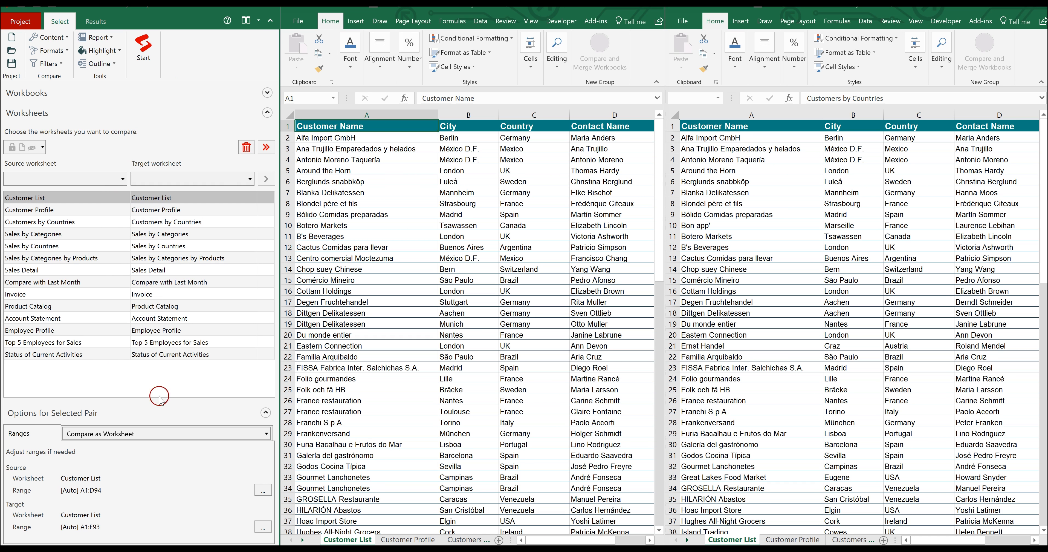
Step: Set the Customer List pair to Compare as Database with Customer Name and City as primary key fields
click(266, 433)
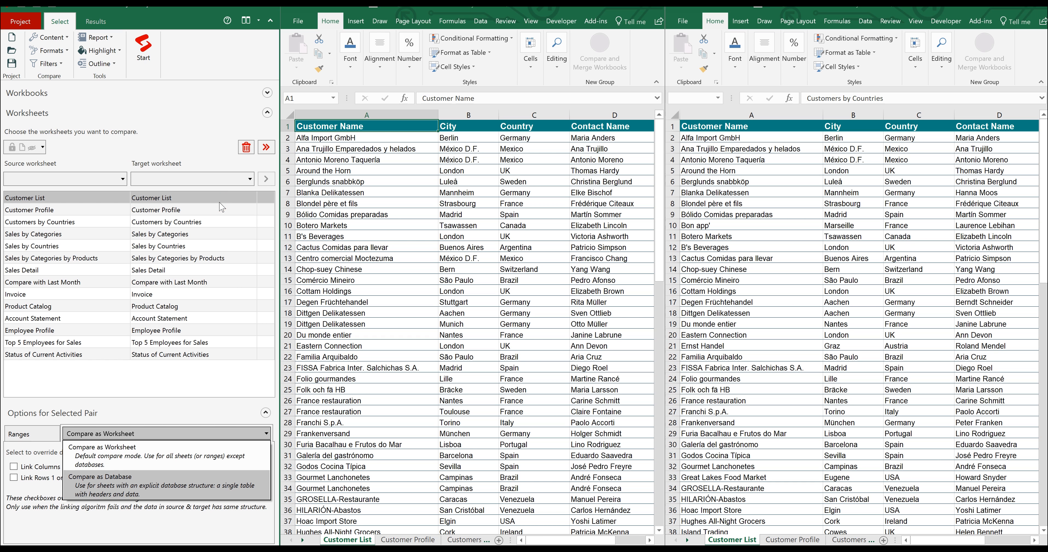
click(161, 484)
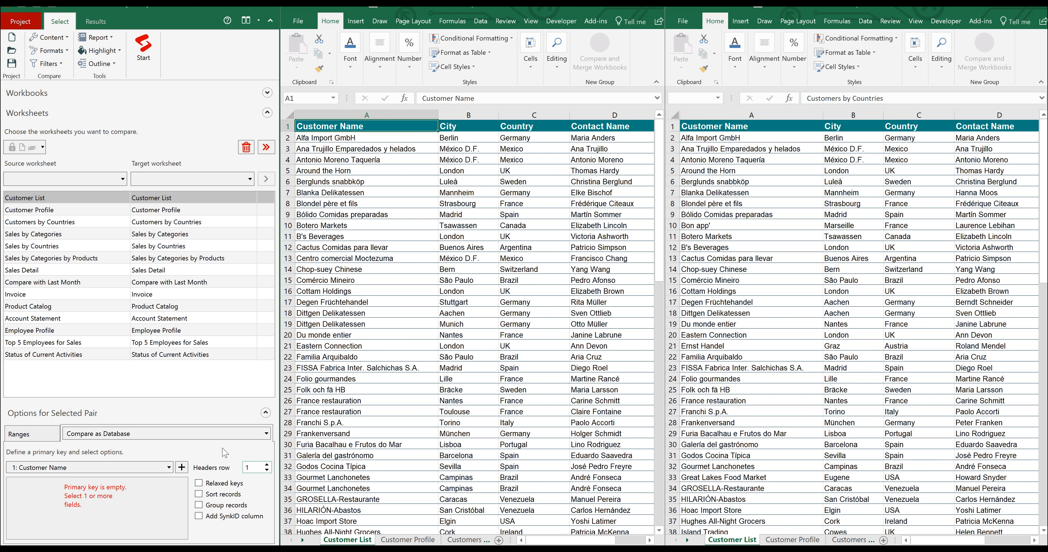
click(168, 468)
click(137, 480)
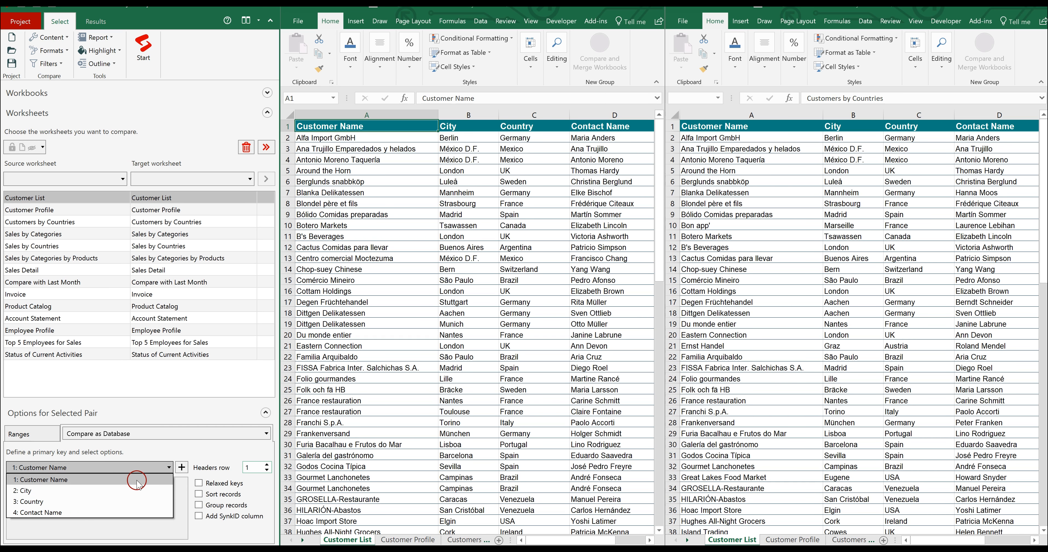
click(183, 464)
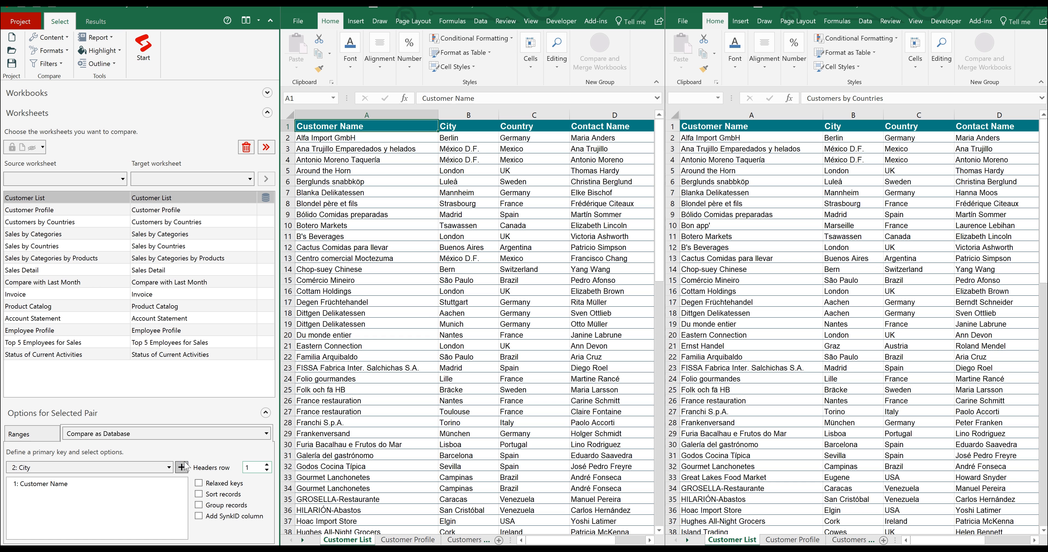
click(95, 467)
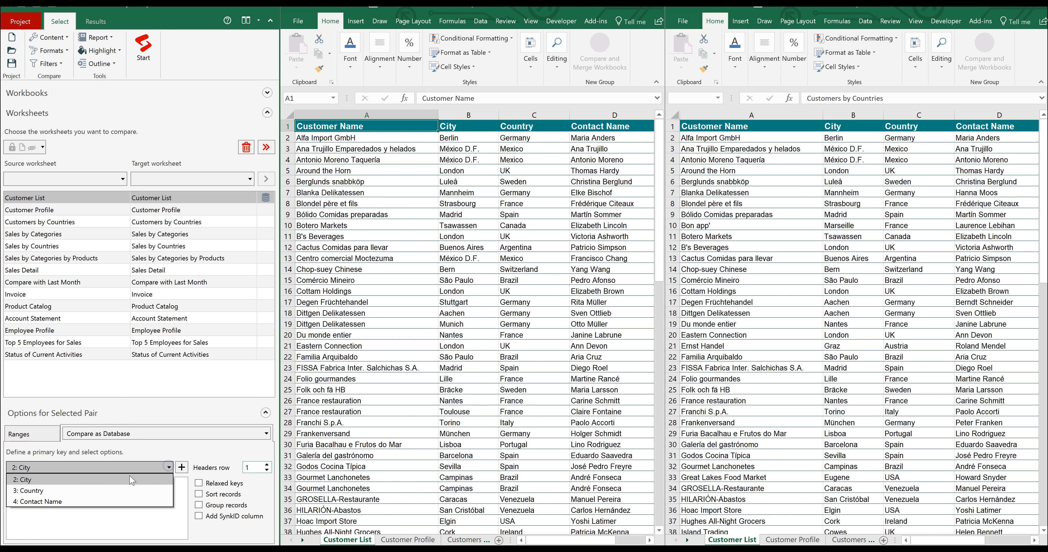
click(93, 479)
click(182, 467)
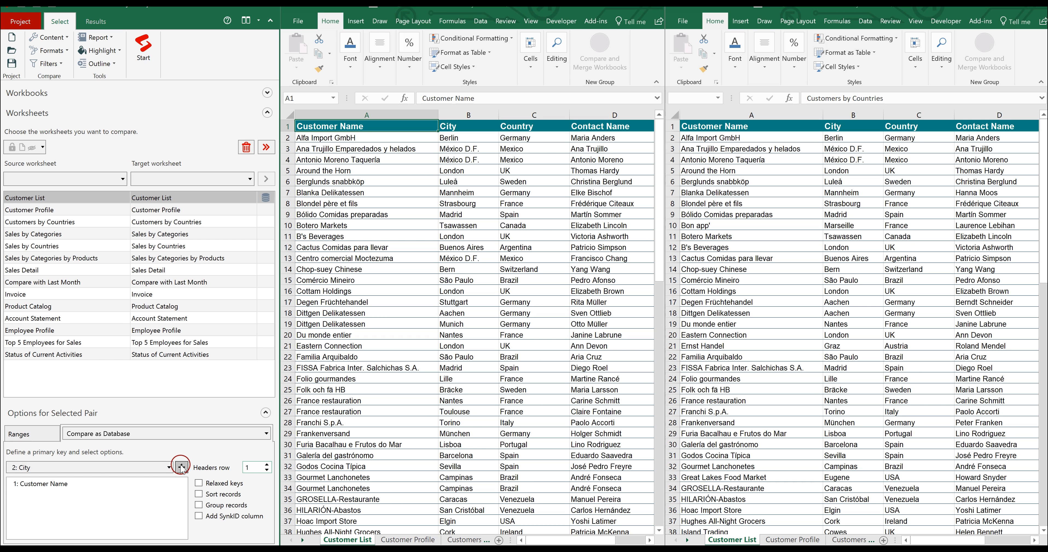
Step: Check header row 1 in the source Customer List and start the worksheet comparison
click(222, 454)
mouse_move(219, 464)
mouse_down()
mouse_move(214, 475)
mouse_move(239, 475)
mouse_up()
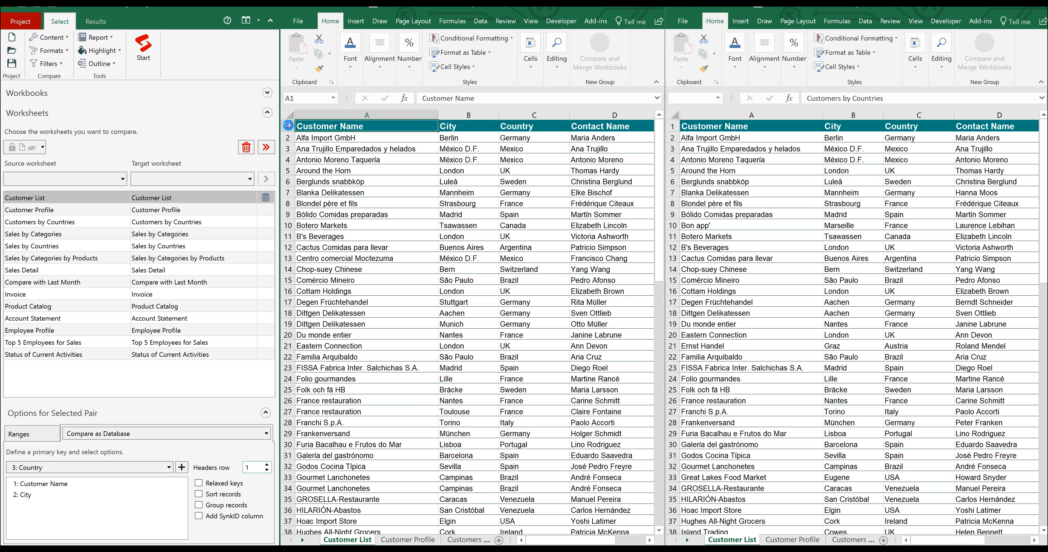
click(287, 125)
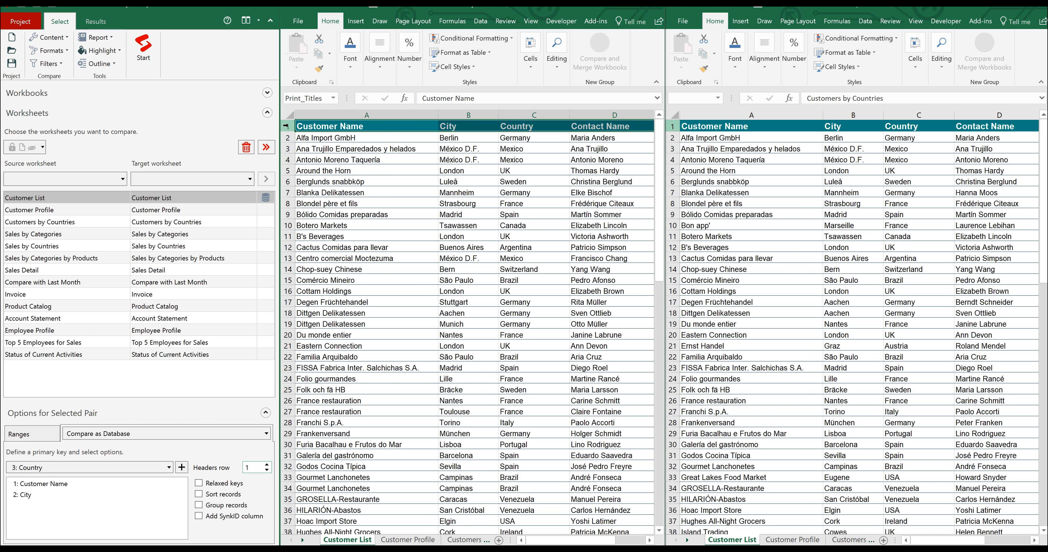
click(154, 47)
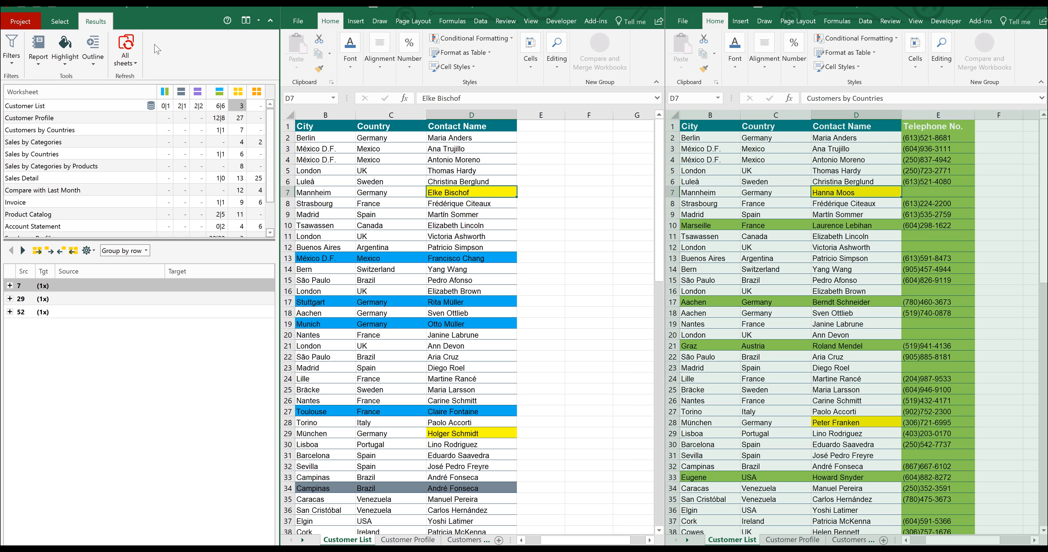
Step: Enlarge the results overview to fit all compared worksheets down to Status of Current Activities
click(123, 110)
drag(166, 239, 160, 321)
click(19, 105)
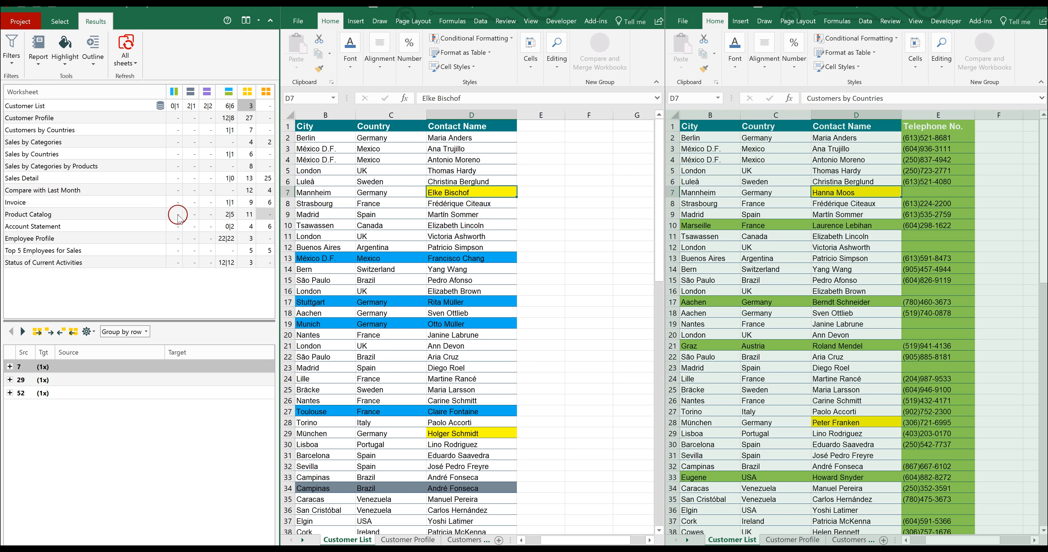
Step: Open the Product Catalog results and list its row differences
click(57, 214)
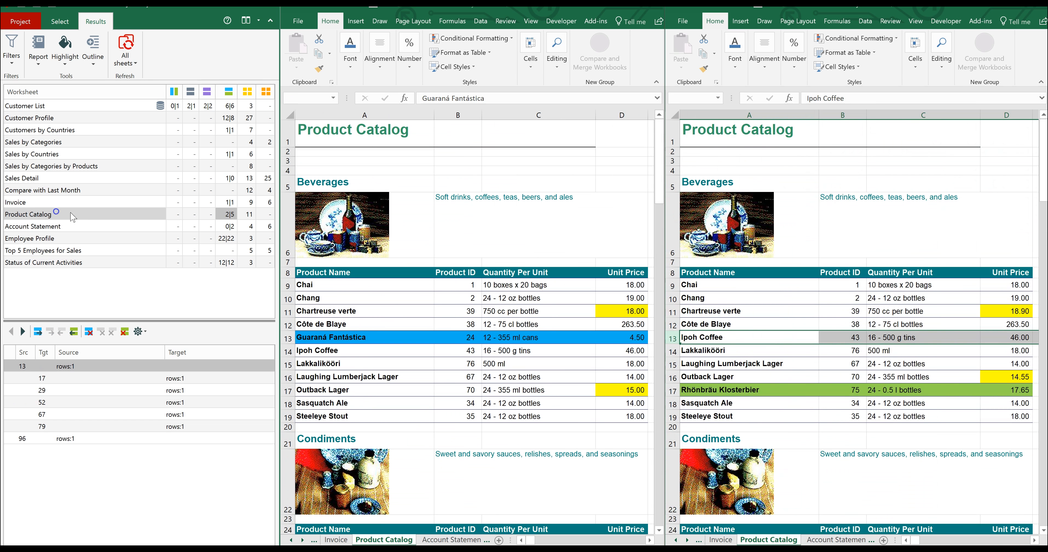
click(230, 215)
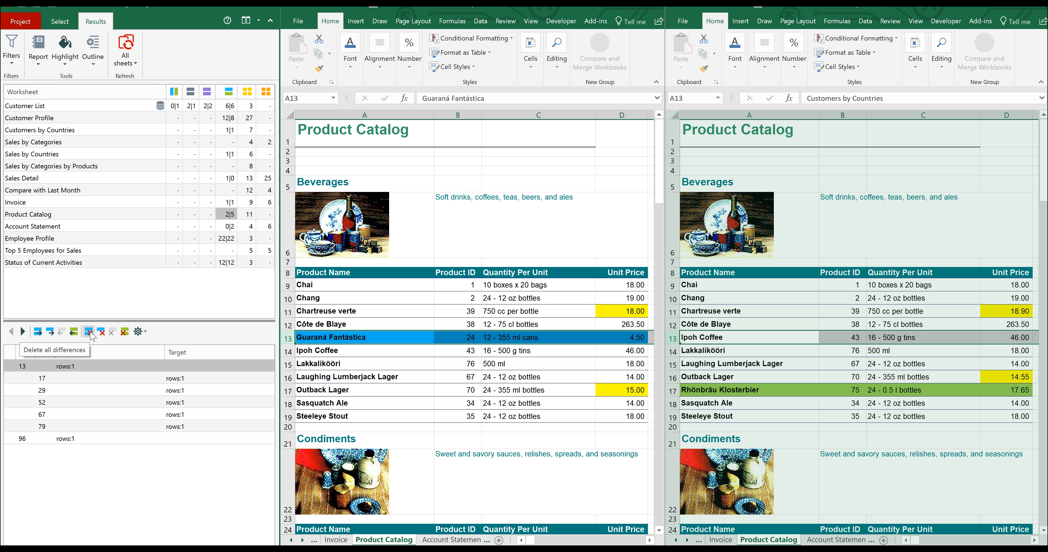
click(127, 302)
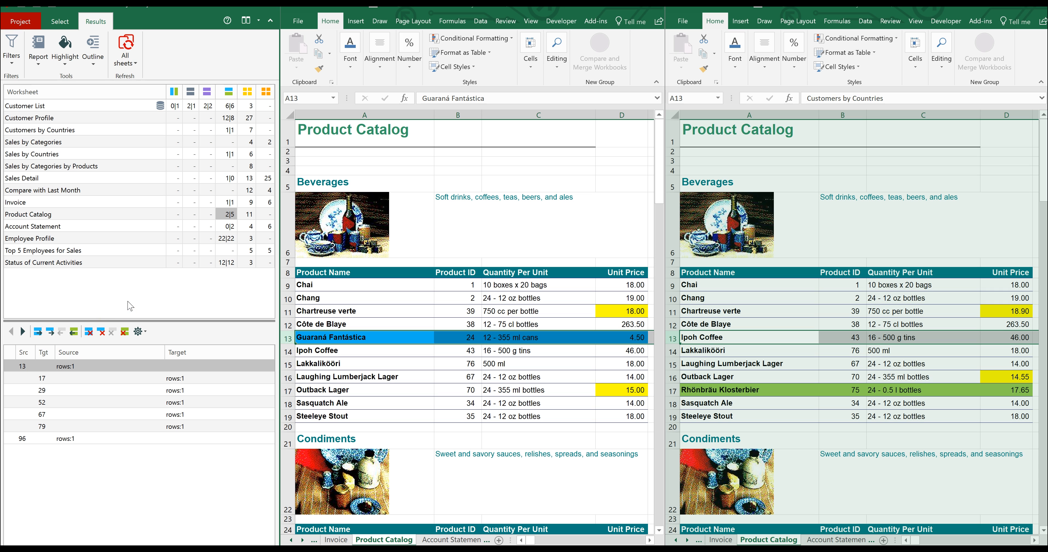